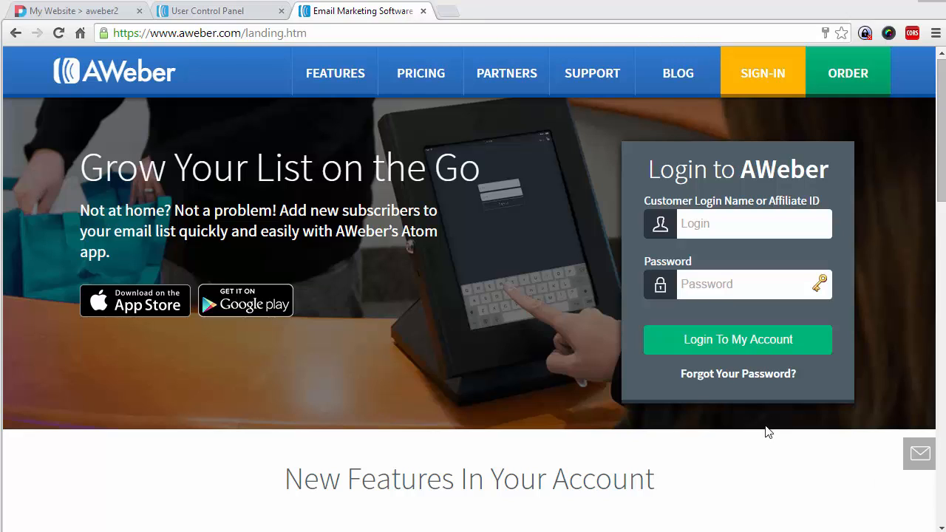
Step: Switch to the aweber2 page, add an avt.ActionForm module to ContentPane and start it as a Blank Form
left_click(73, 13)
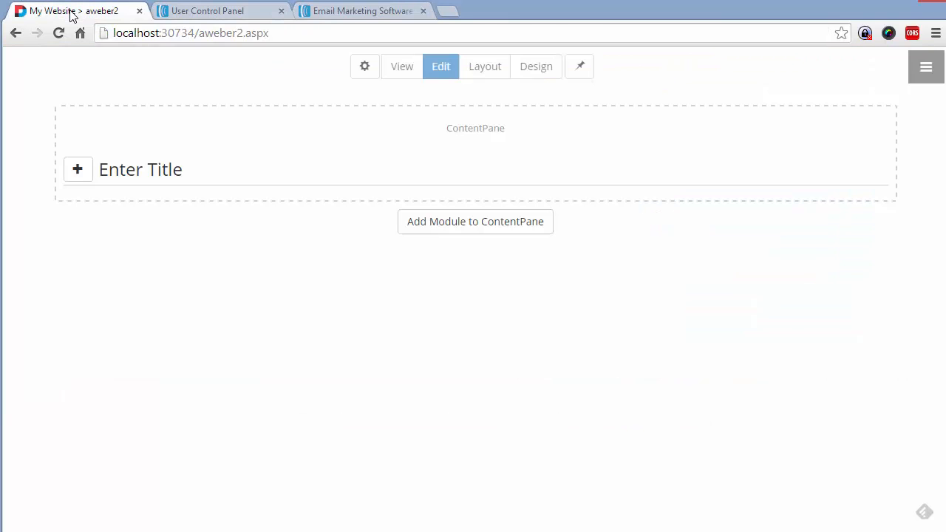
left_click(483, 222)
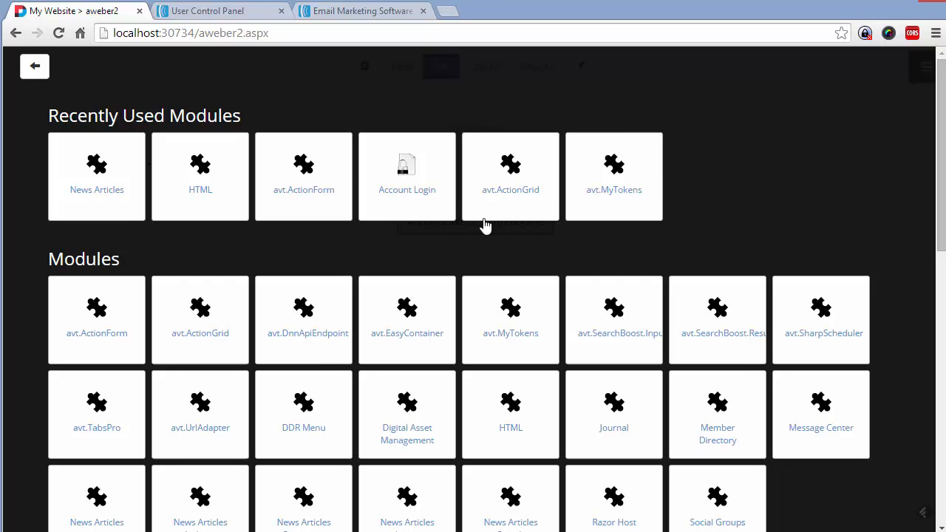
left_click(322, 190)
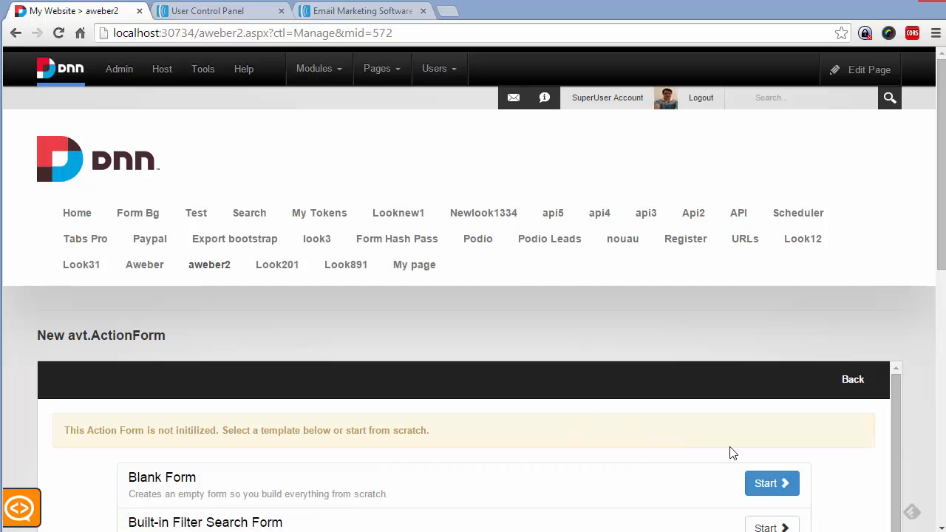
left_click(766, 482)
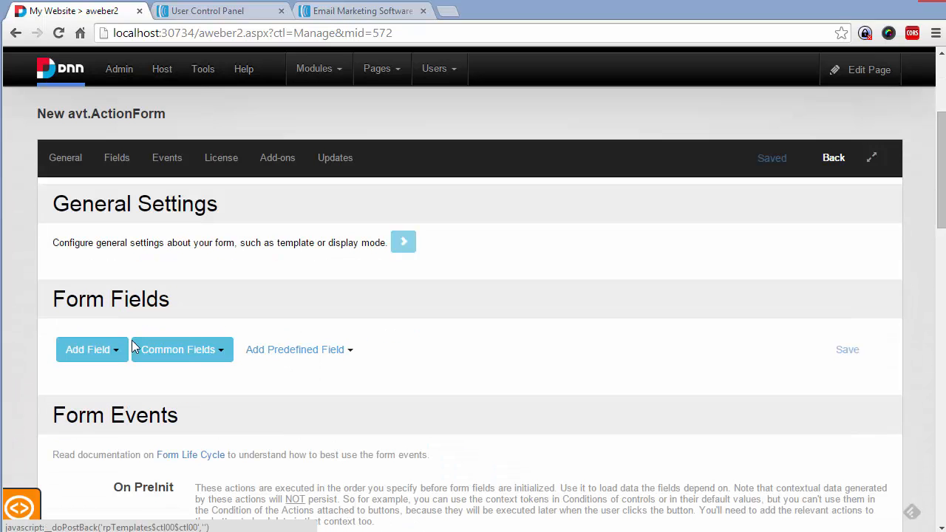
Step: Add an Email-type text field to the form and title it "Email"
left_click(111, 349)
scroll(127, 377, "down", 3)
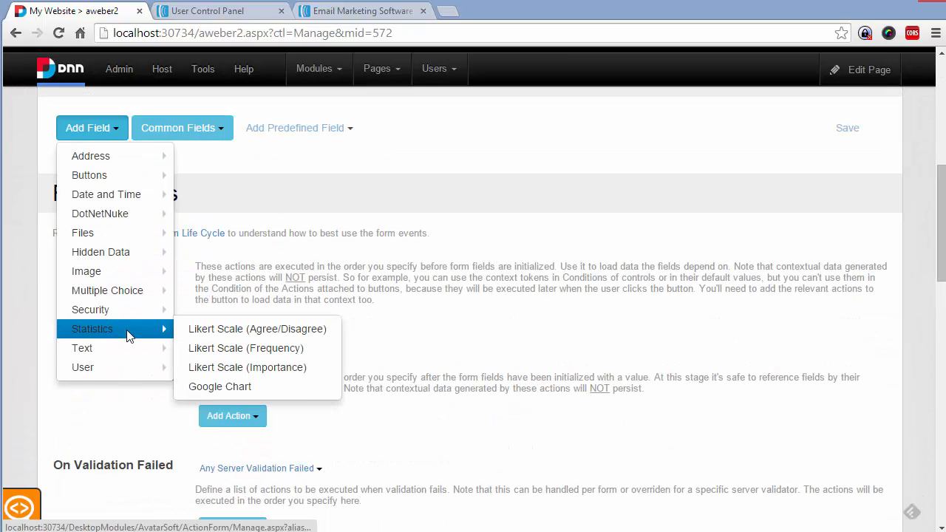
mouse_move(128, 348)
left_click(221, 405)
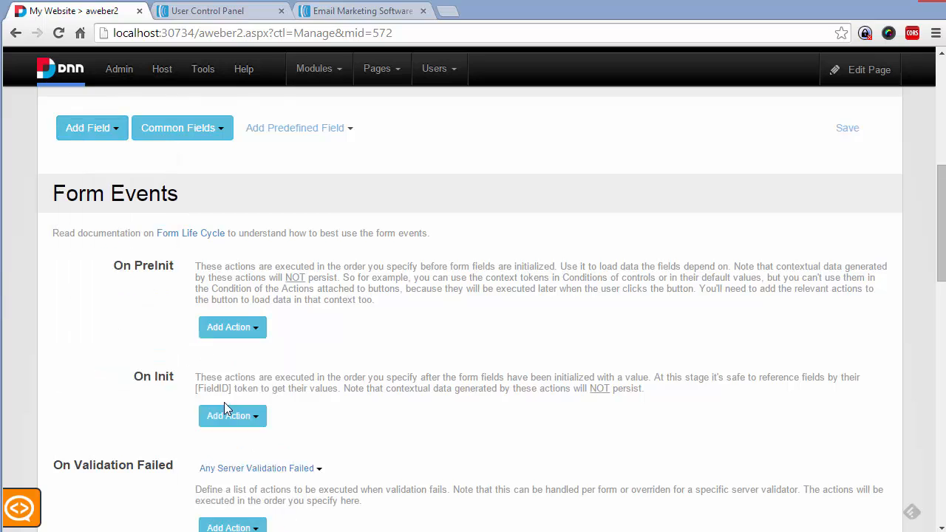
triple_click(219, 230)
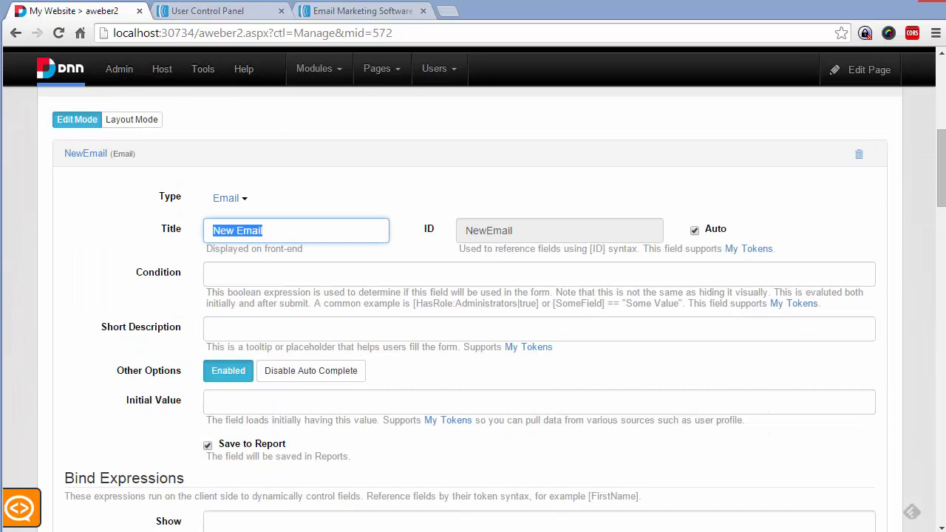
type("Email")
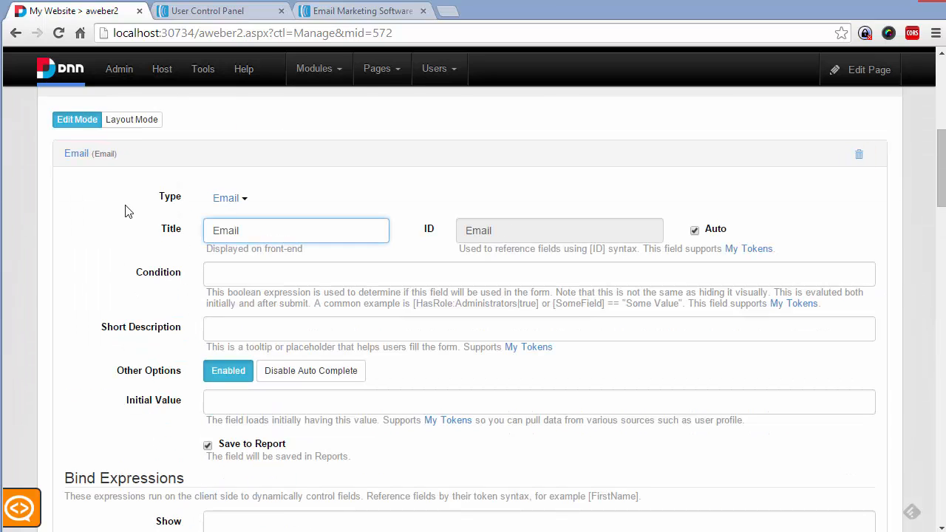
left_click(110, 157)
Step: Add a button to the form and title it "Subscribe"
left_click(174, 182)
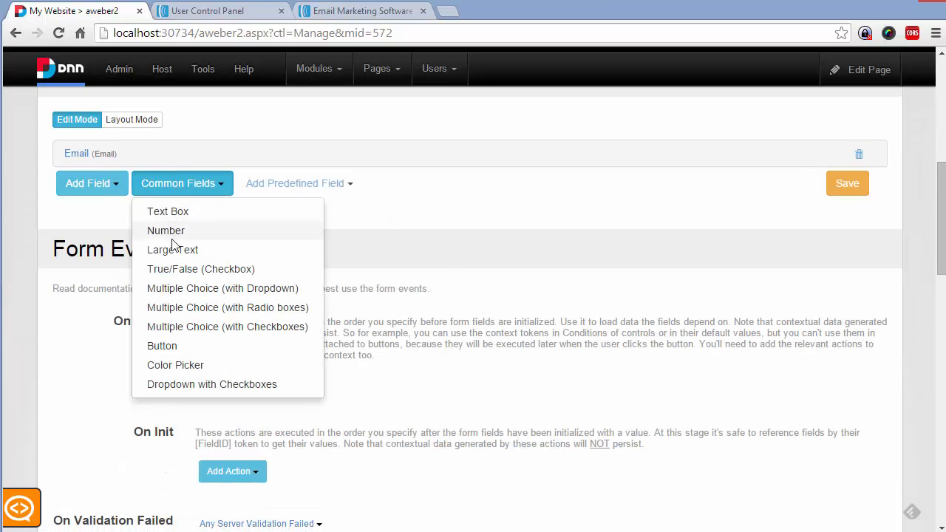
left_click(169, 341)
triple_click(315, 290)
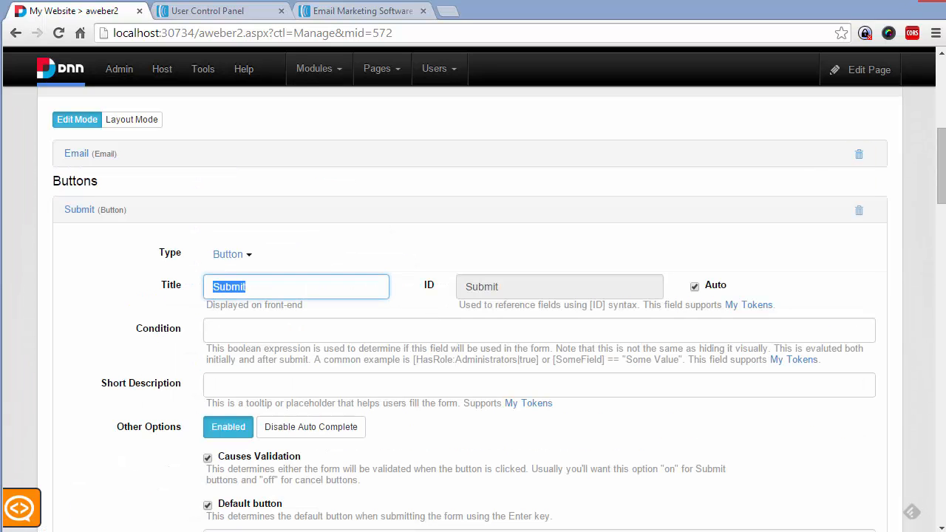
type("Subscribe")
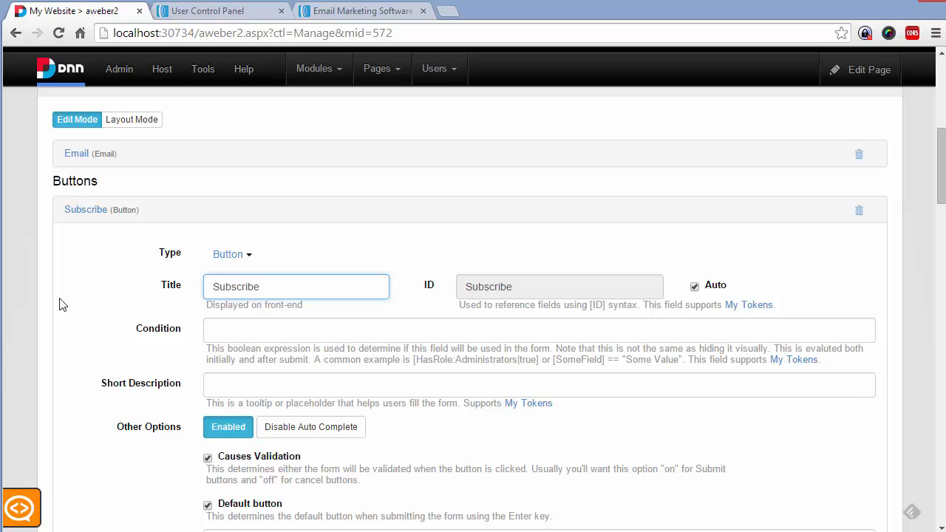
Step: Add the Subscribe To AWeber email action to the Subscribe button's click handler
scroll(267, 313, "down", 1)
scroll(267, 313, "down", 4)
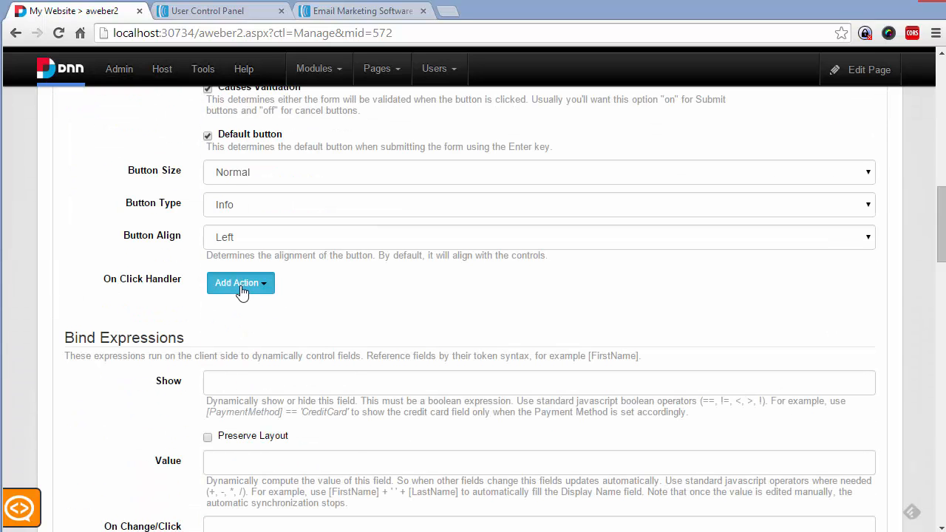
left_click(241, 288)
scroll(240, 286, "down", 1)
mouse_move(273, 351)
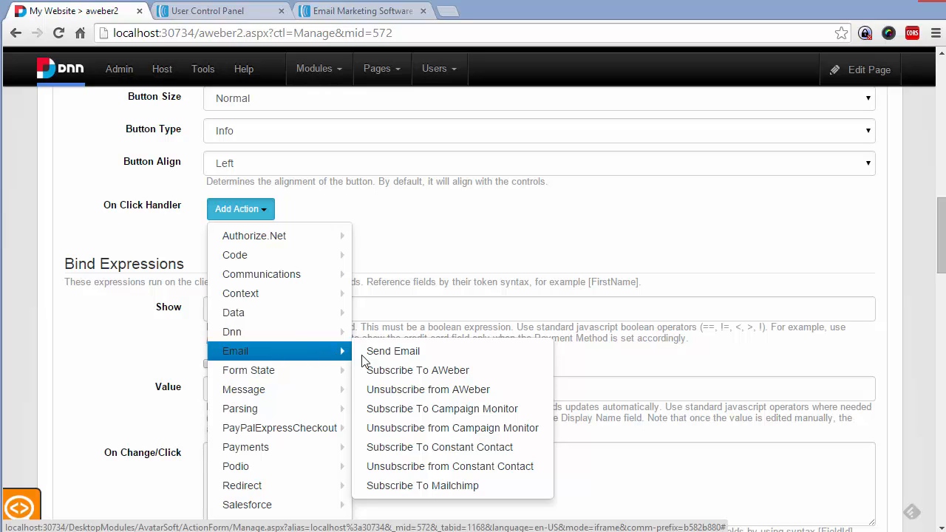
left_click(436, 379)
Step: Set the AWeber action's list name to "Test" and its email field to Email
scroll(464, 334, "down", 1)
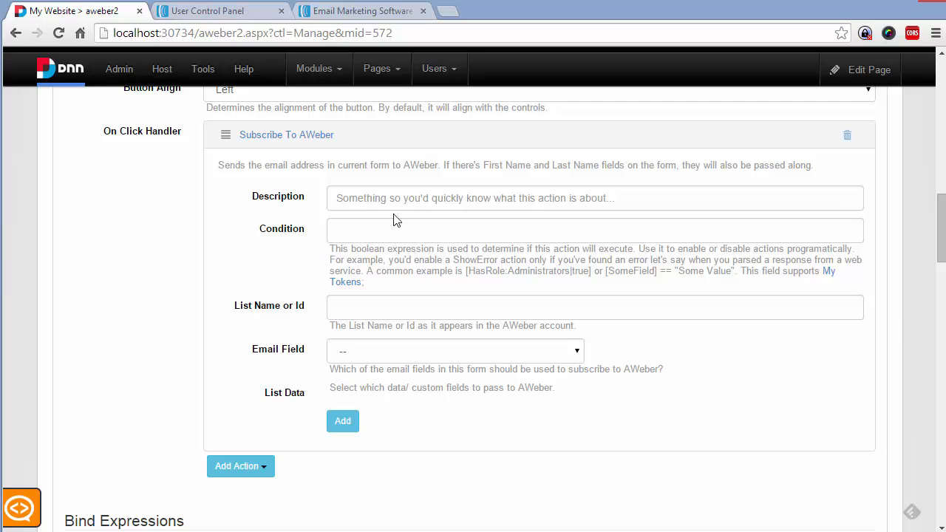
left_click(364, 304)
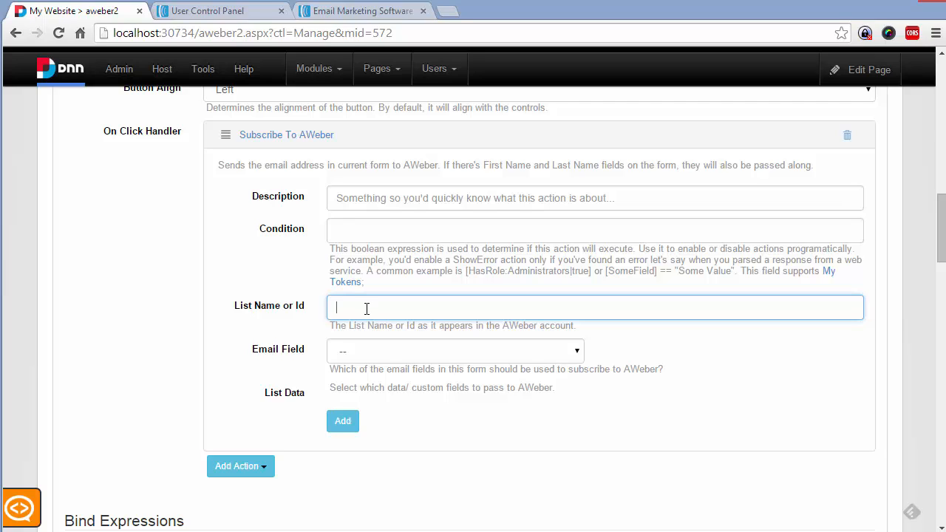
type("Test")
left_click(364, 352)
left_click(374, 395)
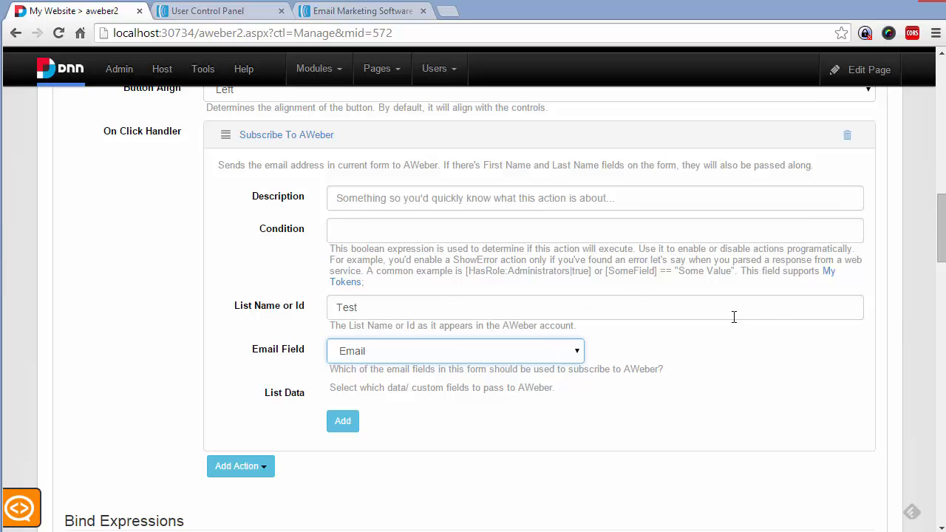
Step: Save the form and allow DNN Integration to access the AWeber account
scroll(764, 306, "up", 7)
scroll(828, 281, "up", 3)
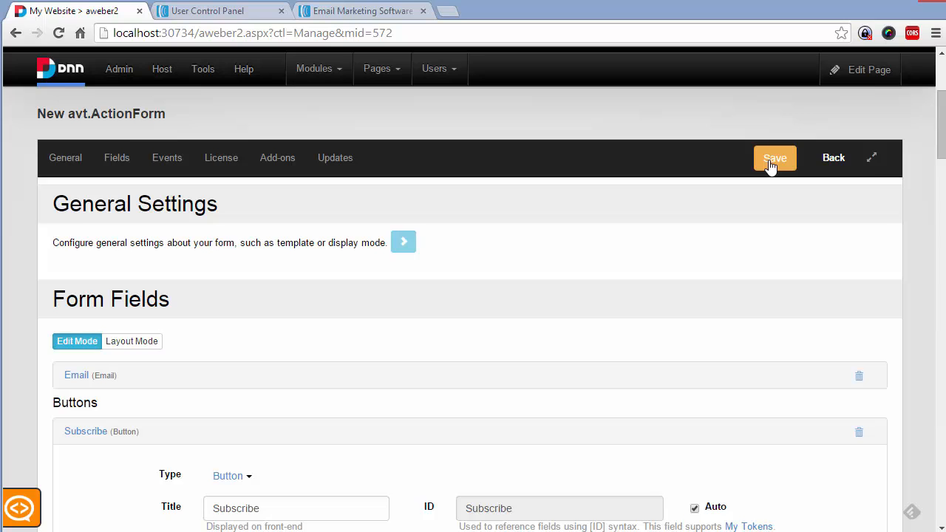
left_click(769, 166)
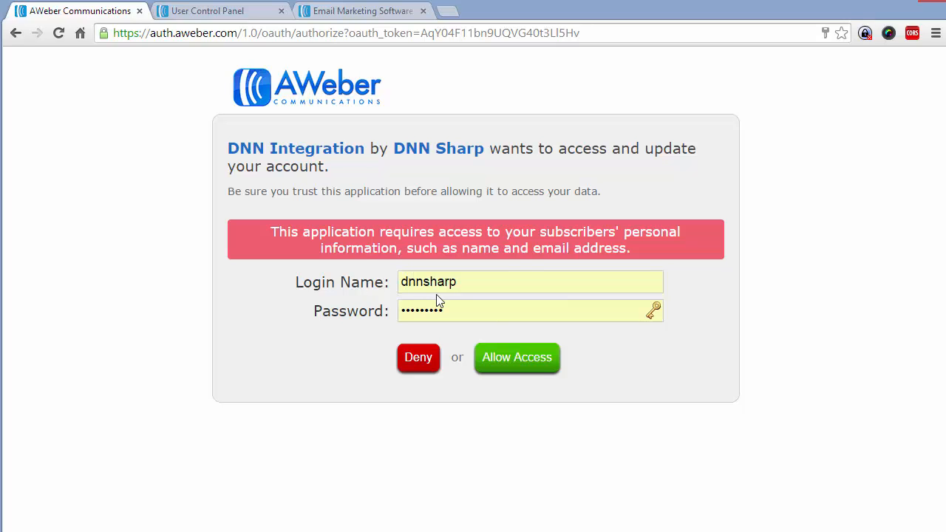
left_click(518, 359)
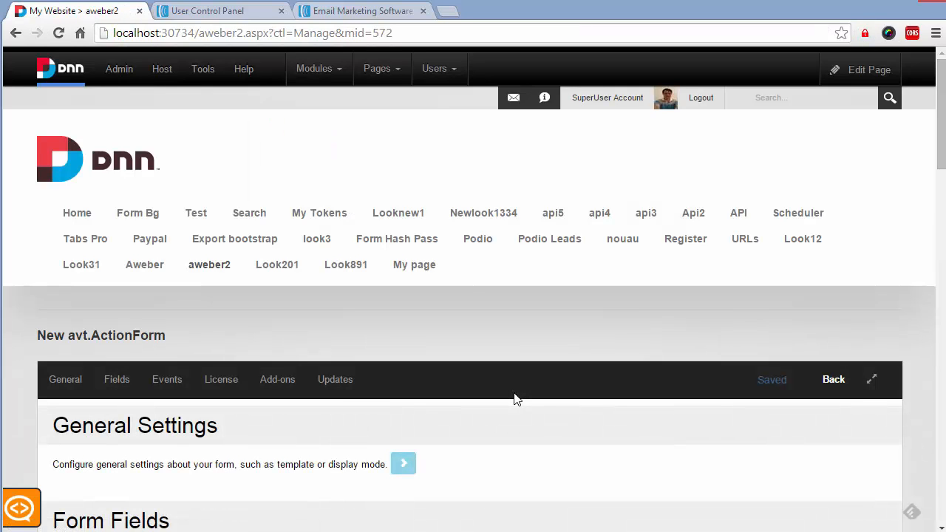
Step: Expand the Subscribe button in the form fields to review its saved settings
scroll(513, 399, "down", 6)
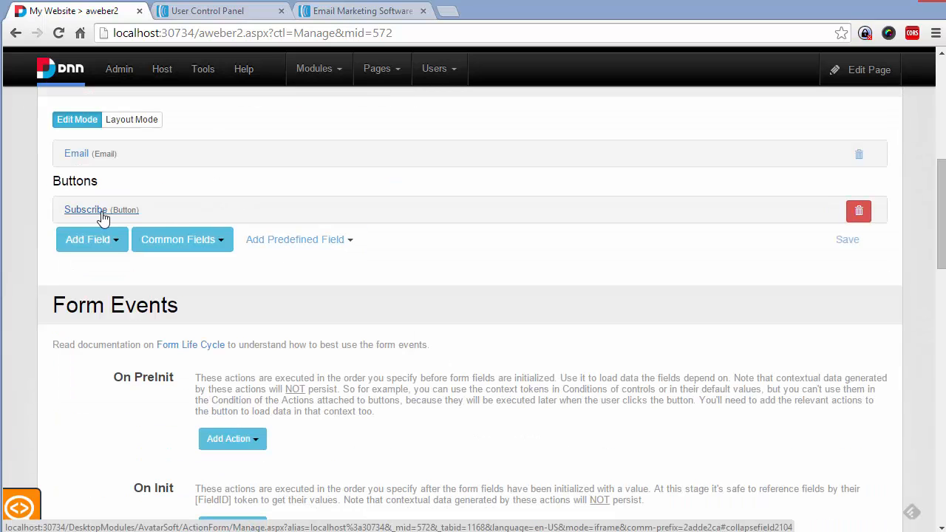
left_click(103, 216)
scroll(674, 408, "down", 1)
scroll(674, 403, "down", 1)
Step: Return to the aweber2 page, fill in the form's Email field with the subscriber's e-mail address and submit the subscription
scroll(722, 362, "up", 8)
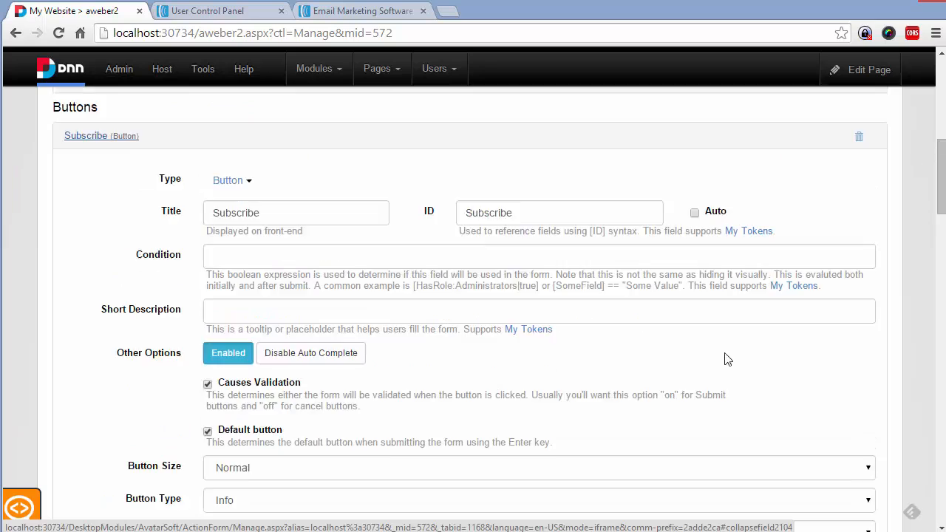
left_click(845, 382)
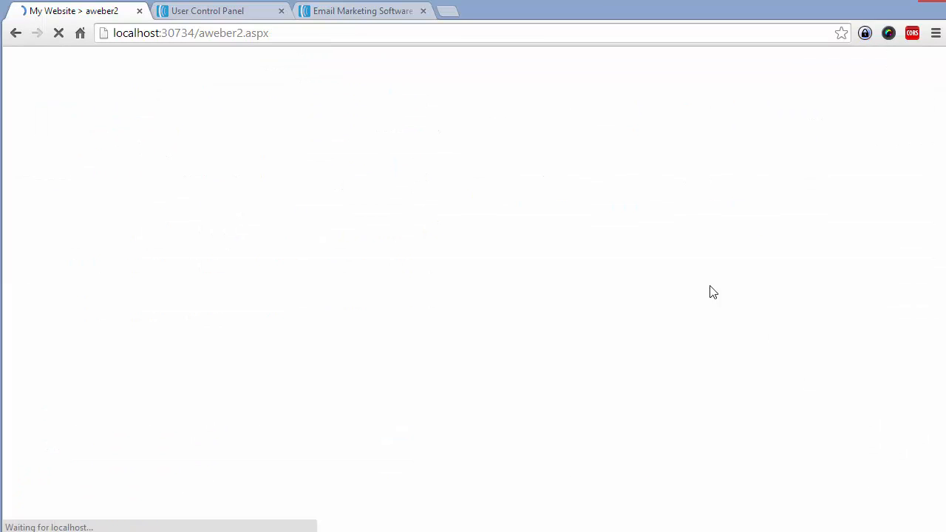
left_click(362, 254)
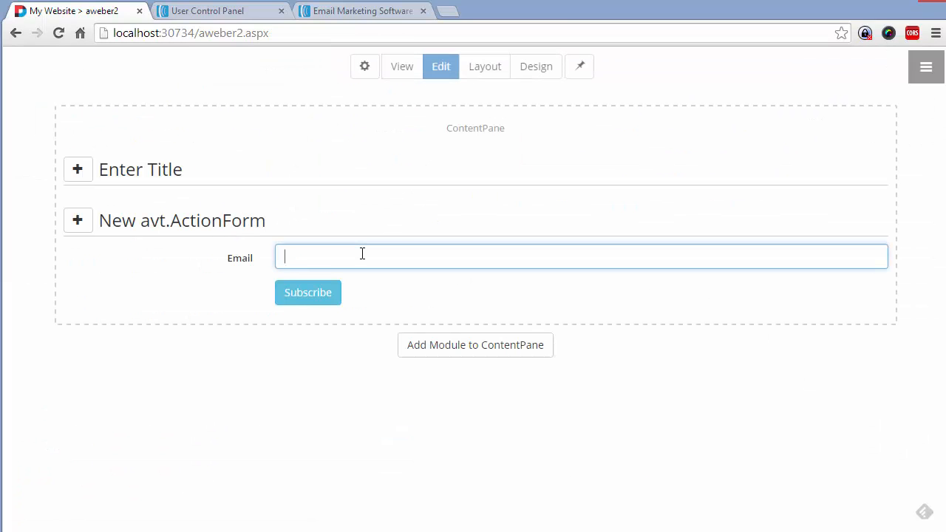
type("bo")
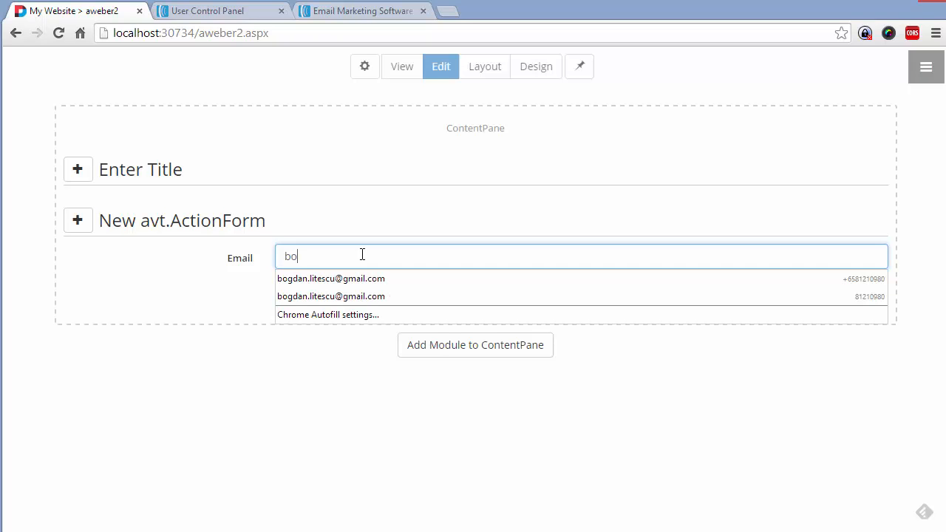
key("Down")
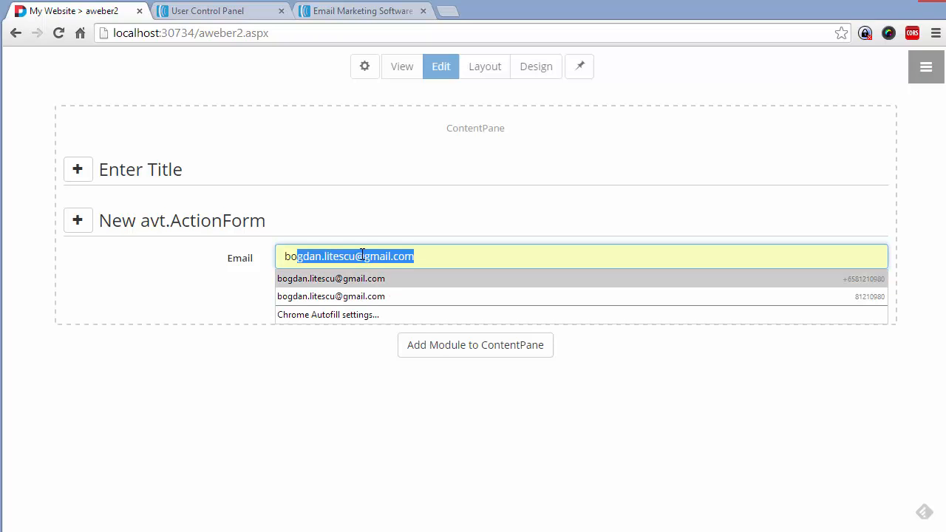
left_click(363, 255)
left_click(509, 412)
left_click(308, 304)
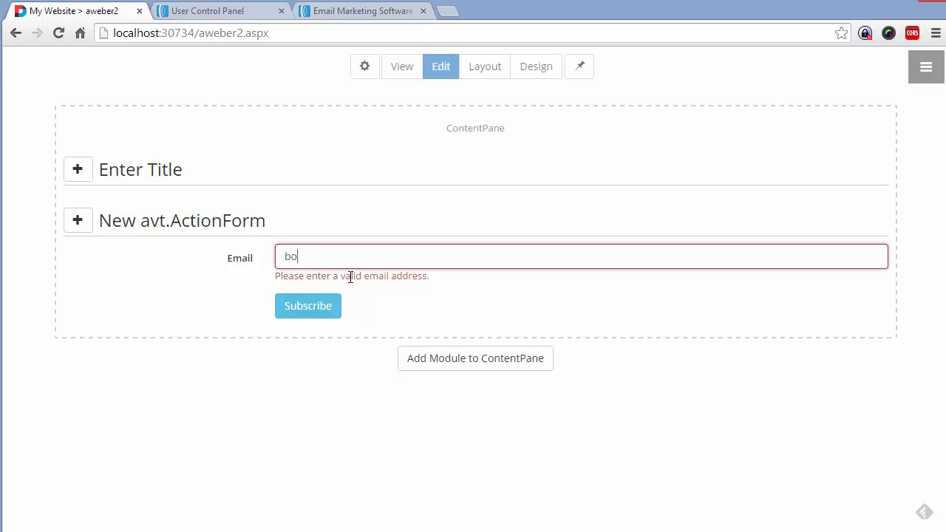
left_click(342, 259)
left_click(351, 285)
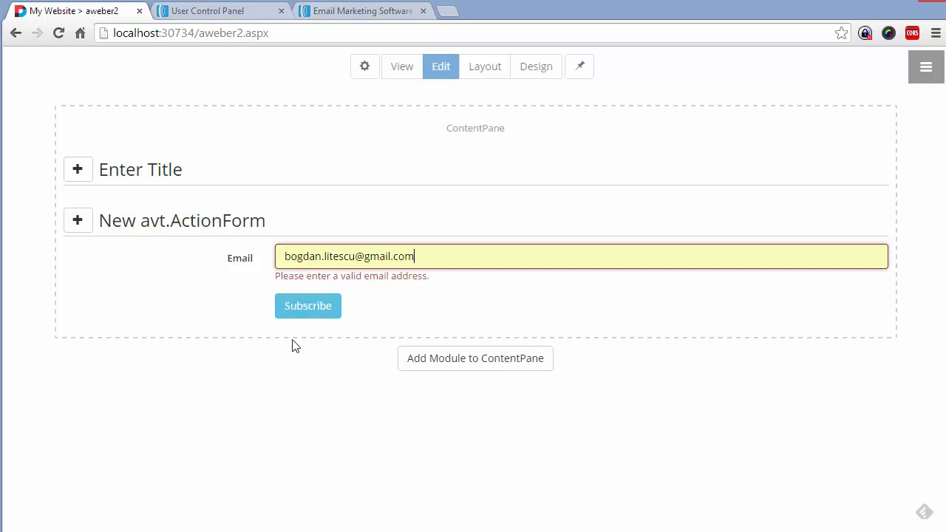
left_click(300, 294)
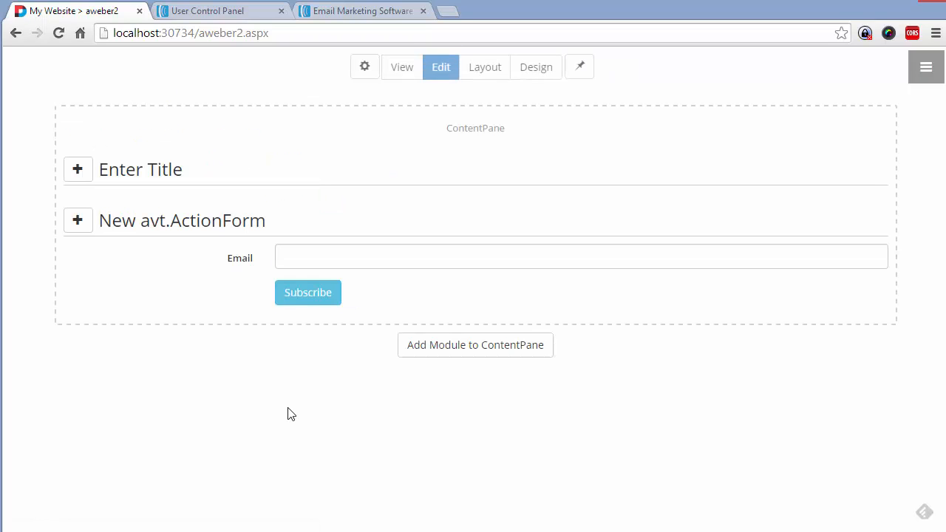
Step: Switch to AWeber, examine the Test list's subscribers for the submitted address and its status, and return to the aweber2 page
left_click(218, 14)
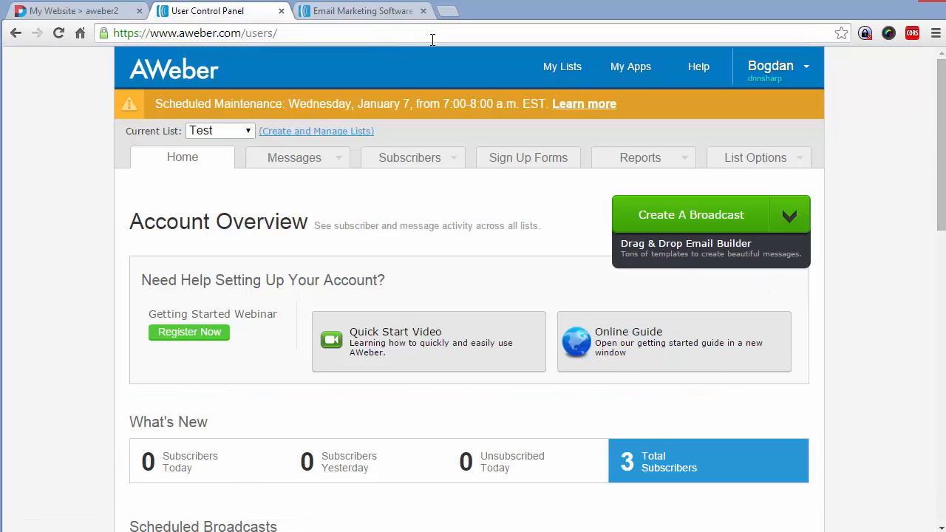
left_click(214, 133)
left_click(211, 140)
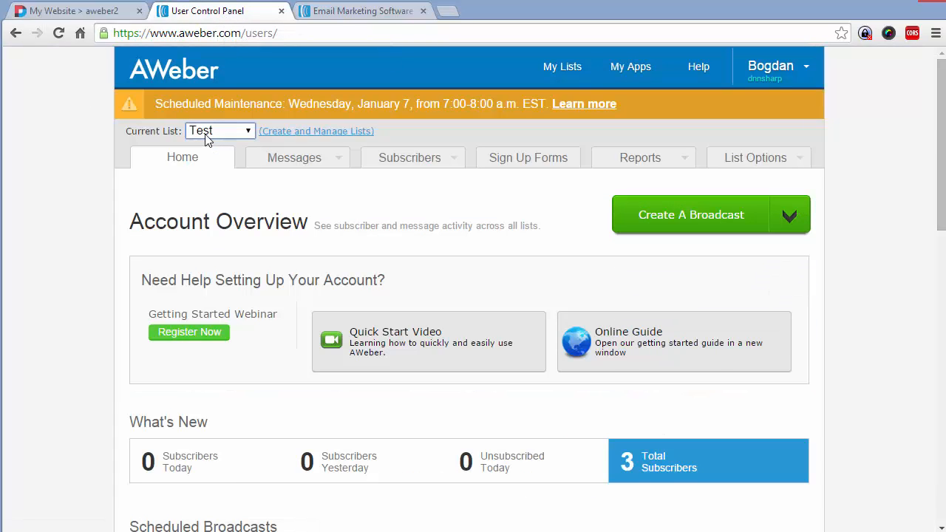
scroll(109, 227, "down", 1)
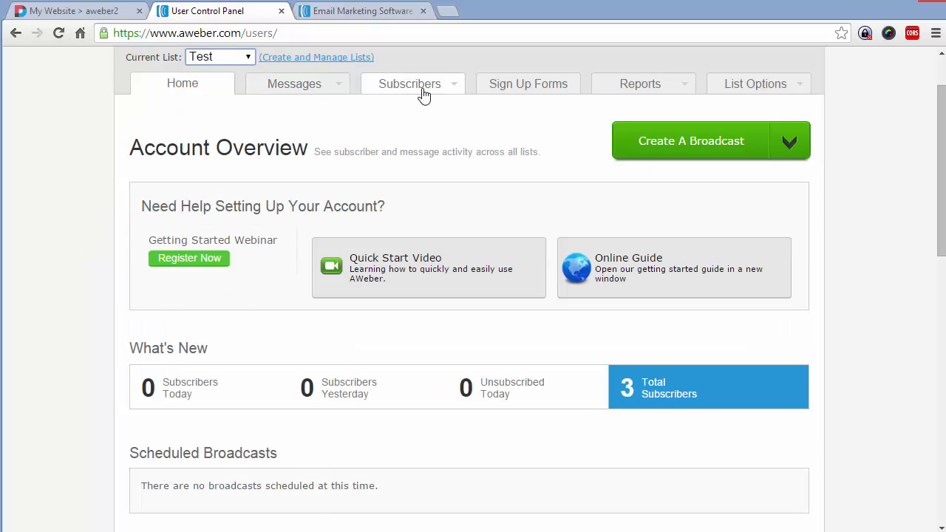
mouse_move(420, 92)
left_click(414, 131)
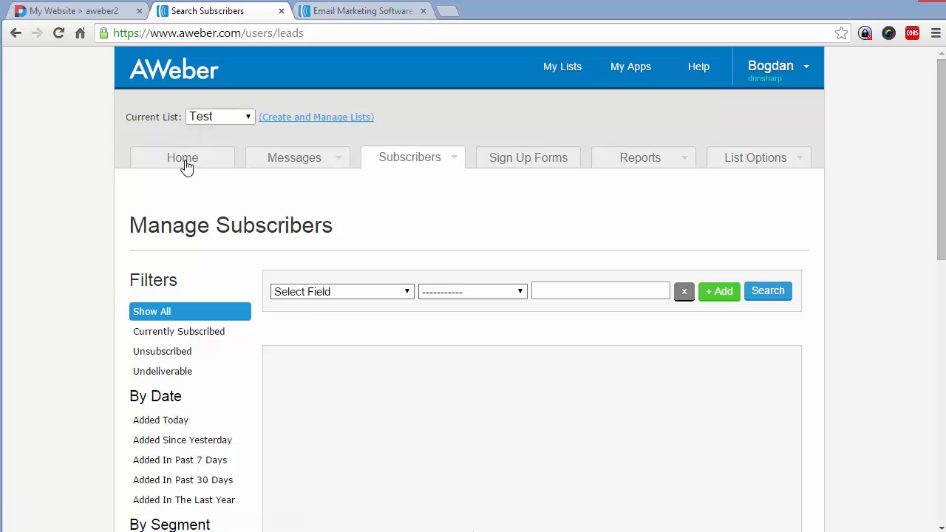
scroll(181, 177, "down", 2)
scroll(838, 278, "down", 1)
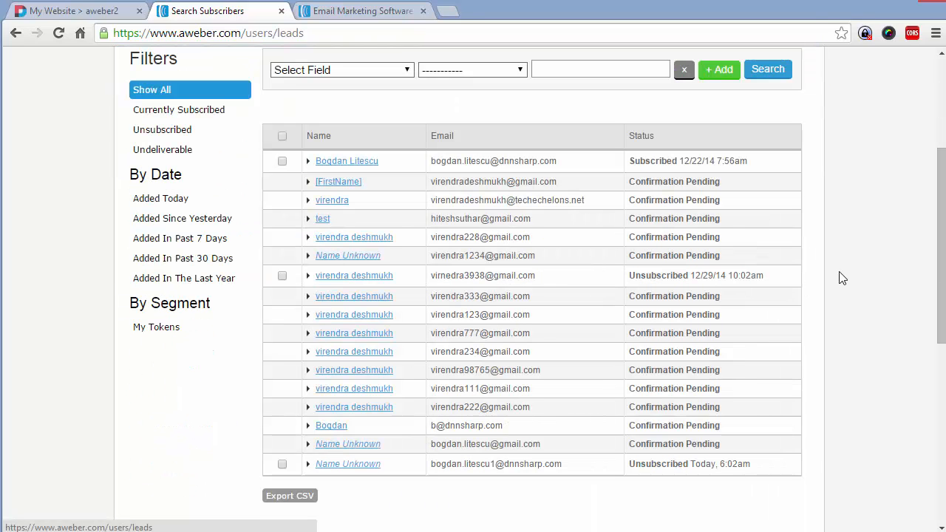
double_click(531, 443)
left_click(781, 393)
scroll(481, 423, "up", 2)
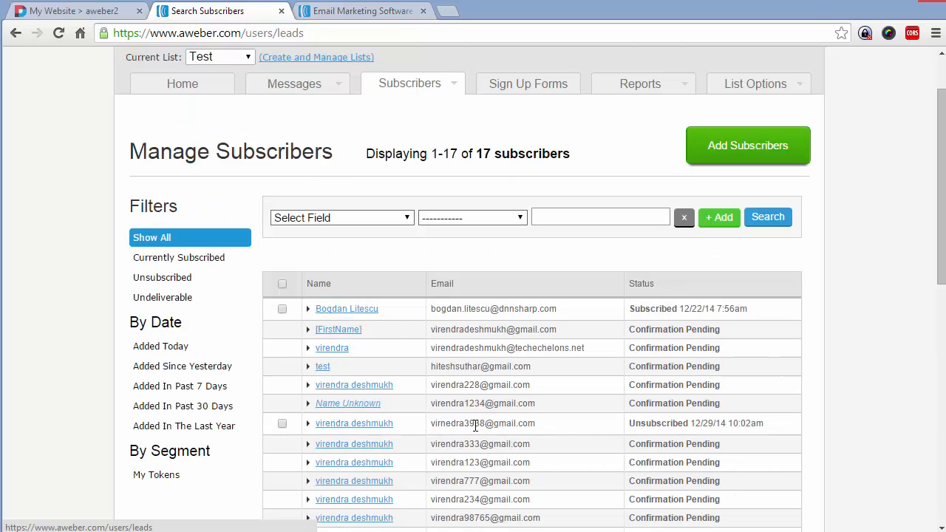
left_click(43, 11)
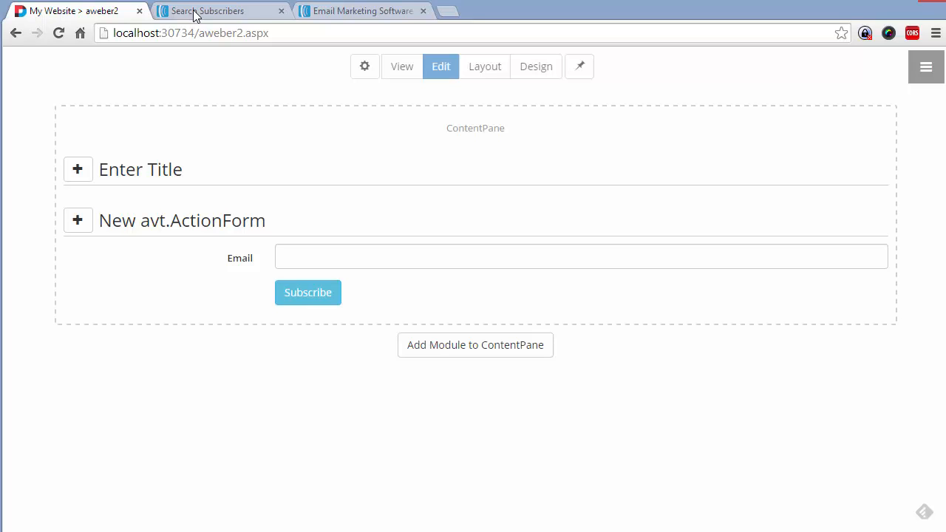
Step: Open the Action Form's settings and expand the Subscribe button's Subscribe To AWeber action to review its list, email field and list data options
left_click(85, 219)
left_click(200, 256)
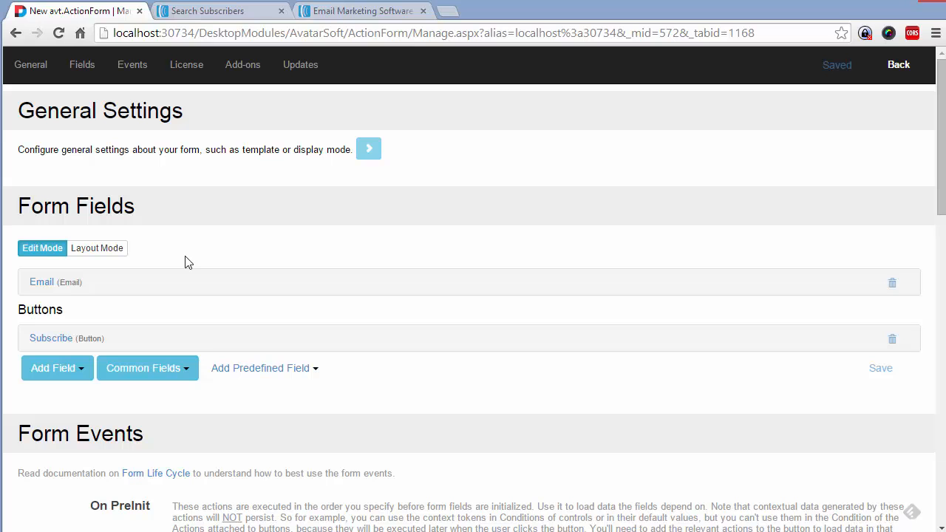
left_click(89, 337)
scroll(409, 388, "down", 2)
scroll(323, 408, "down", 4)
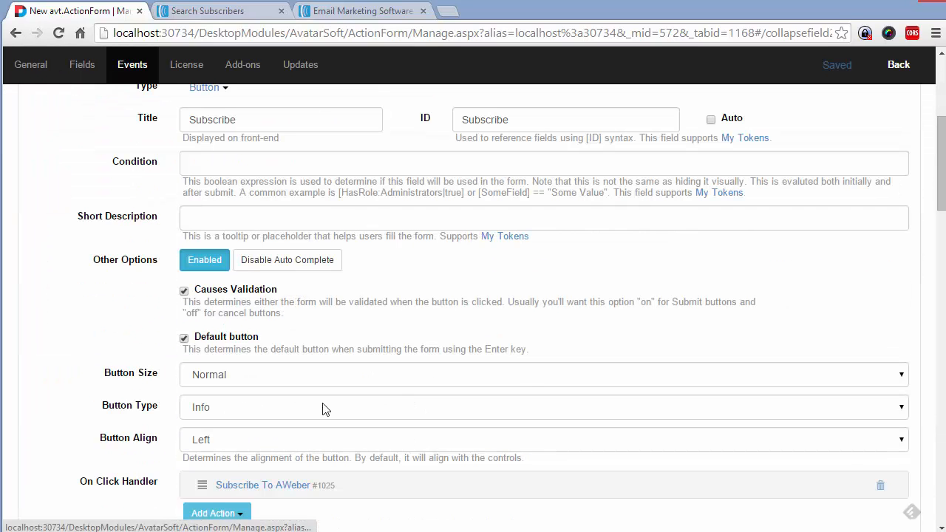
left_click(293, 344)
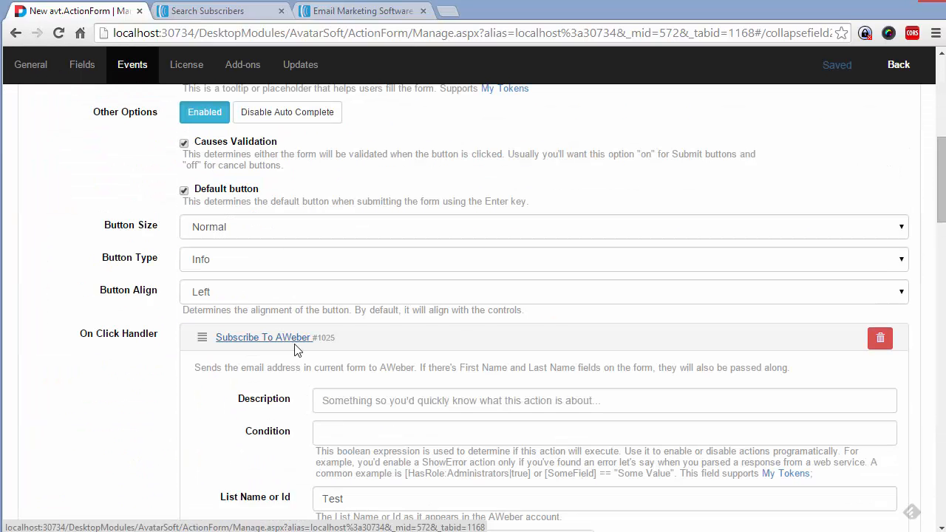
scroll(296, 347, "down", 3)
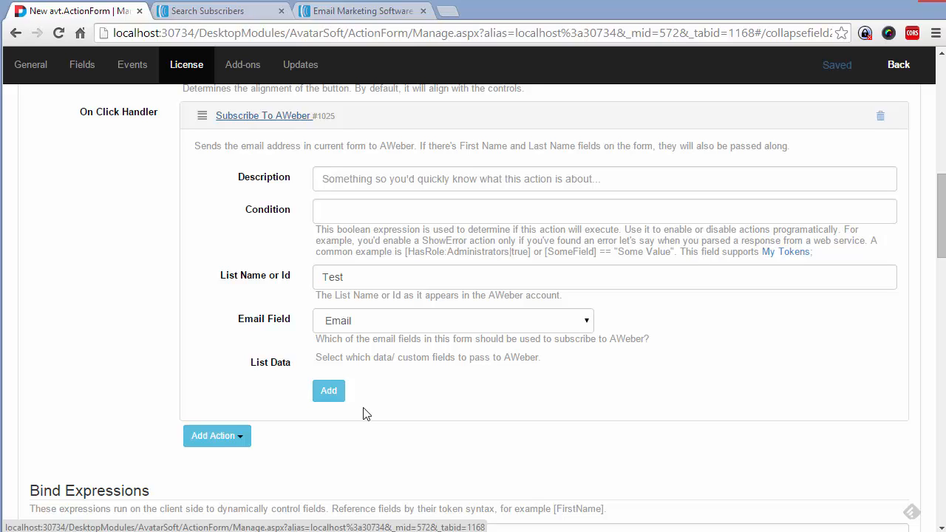
Step: Open labs.aweber.com/apps in a new browser tab and examine the App ID, consumer key and consumer secret fields of the listed apps
left_click(449, 11)
type("labs.aweber.com/apps")
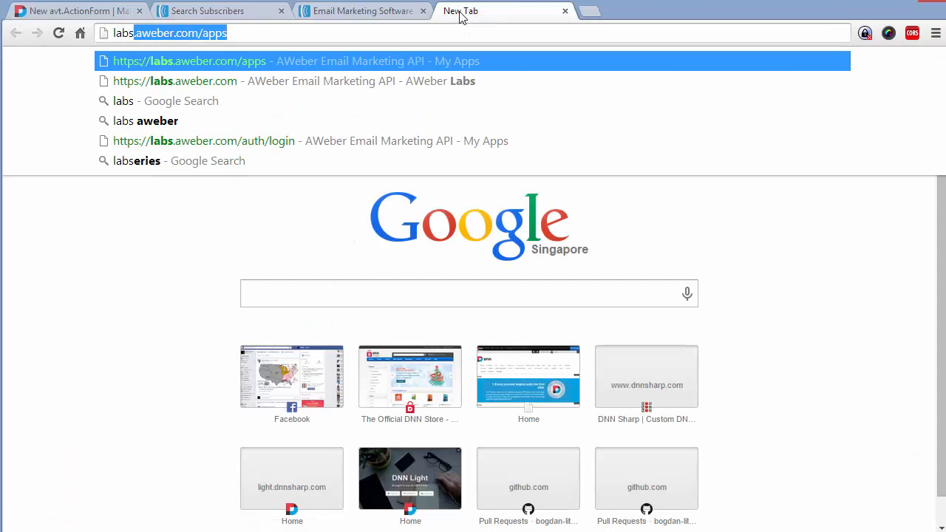
key("Return")
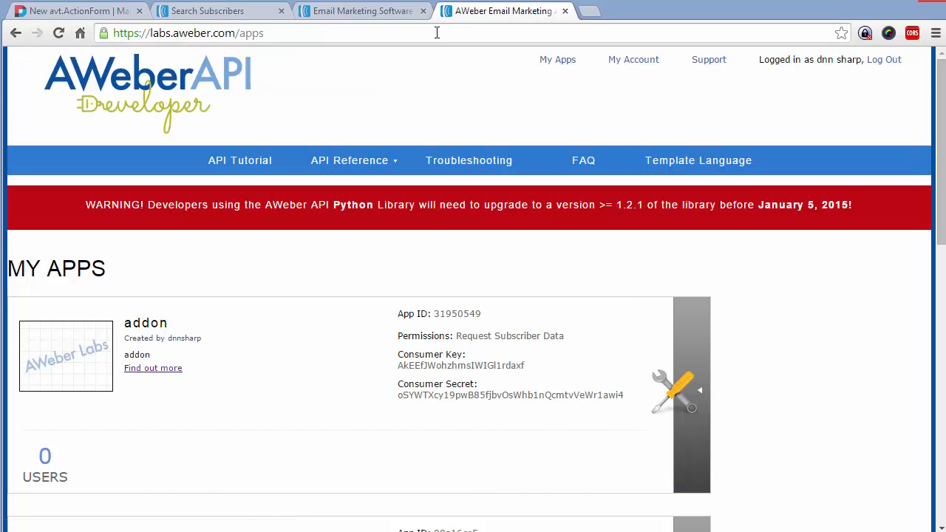
scroll(392, 281, "down", 5)
scroll(393, 287, "down", 2)
scroll(444, 274, "up", 5)
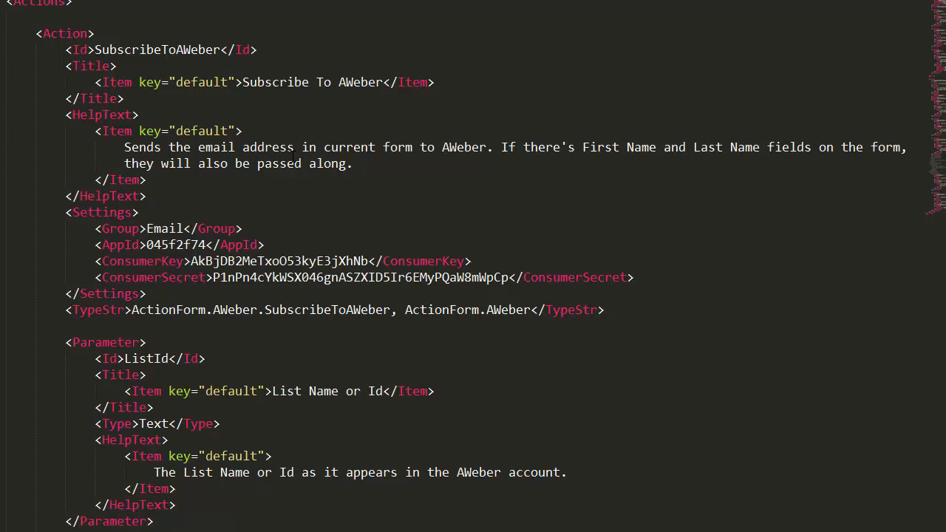
Step: Examine the AppId and ConsumerKey settings in the SubscribeToAWeber action's XML definition, and return to the form's settings page in the browser
left_click(122, 244)
double_click(124, 262)
double_click(120, 244)
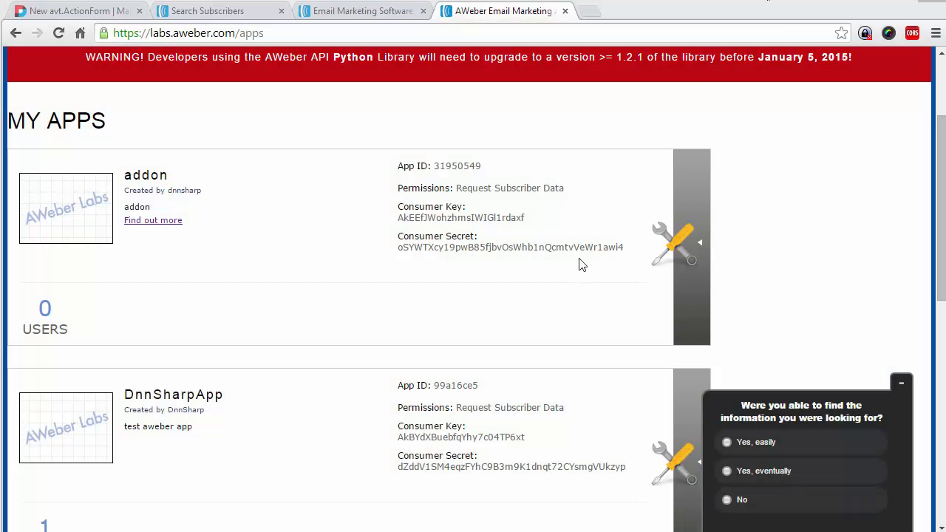
key("ctrl+Tab")
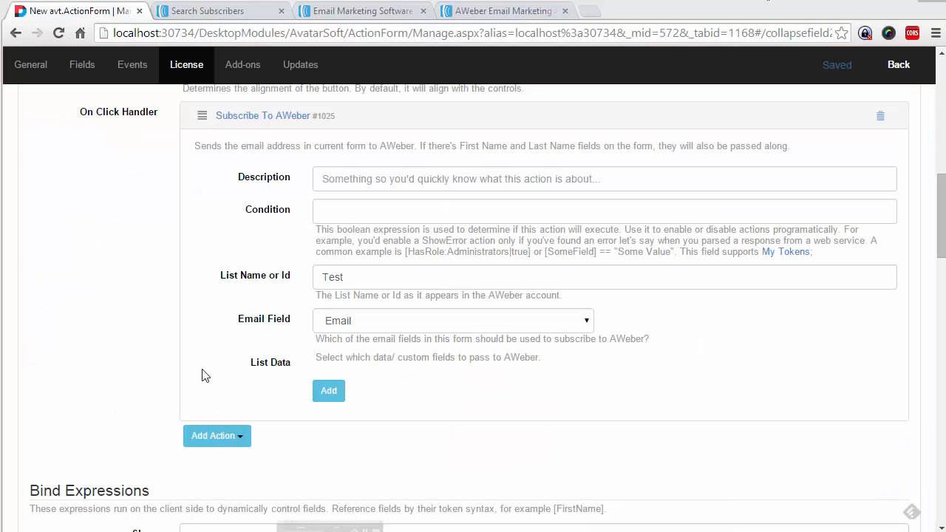